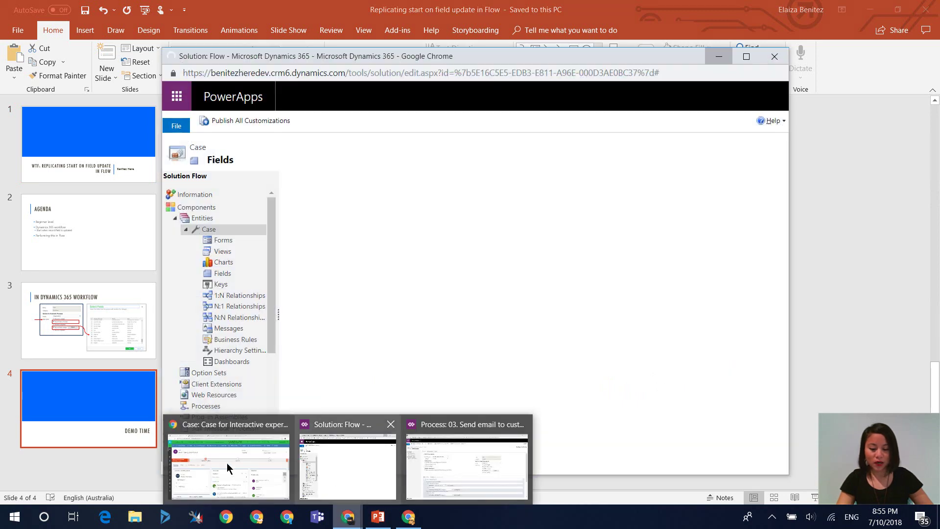
- Open the 'Send email when case is resolved - D365 trigger' flow and expand its When a record is updated trigger
left_click(227, 462)
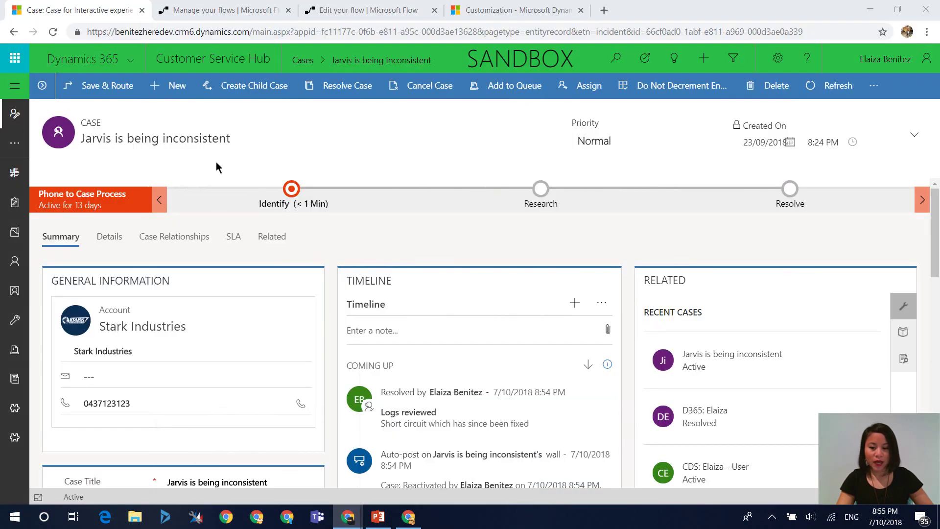
left_click(214, 10)
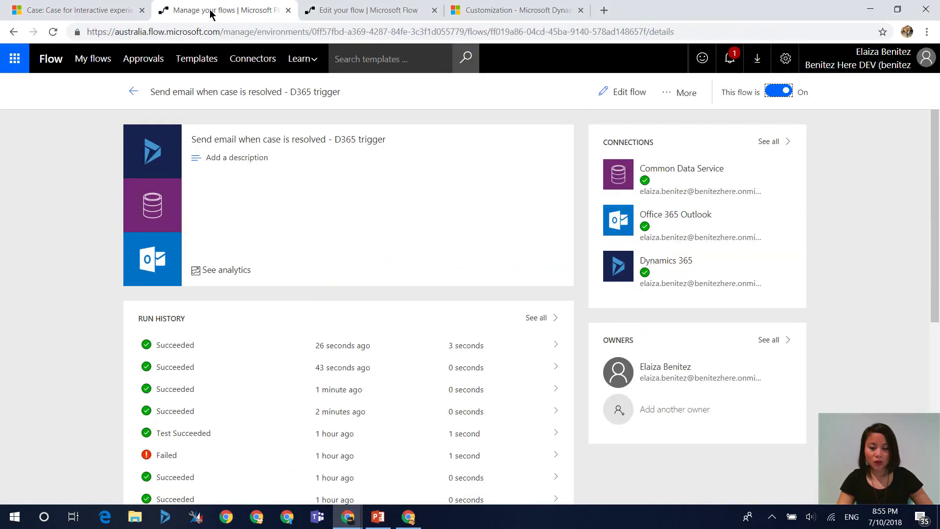
left_click(629, 93)
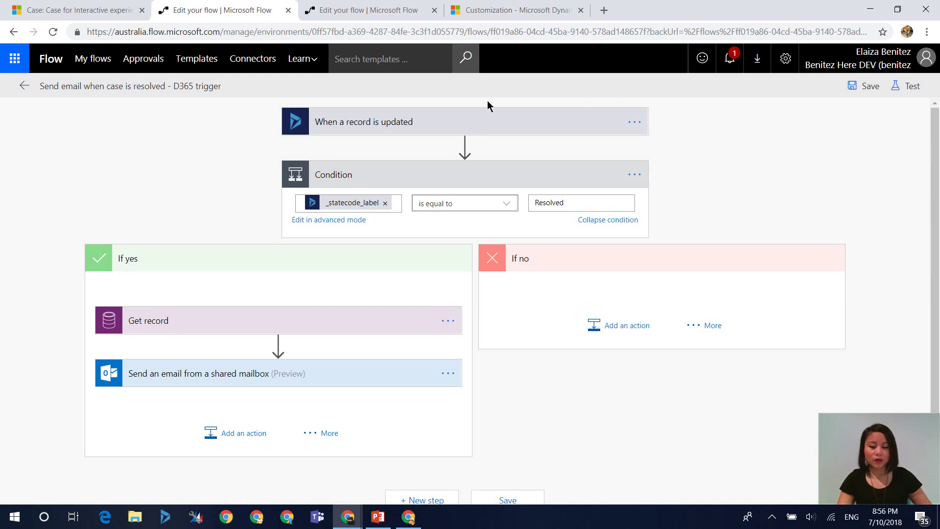
left_click(421, 121)
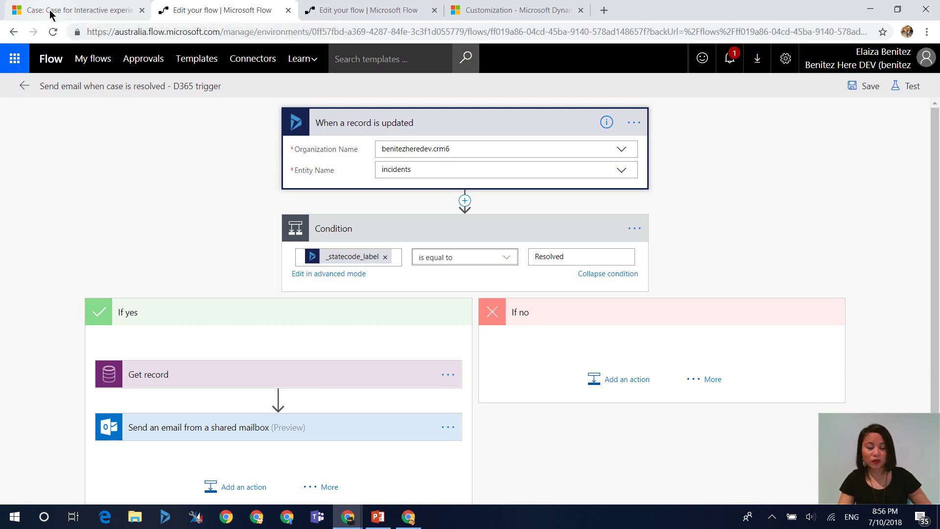
- Set the Dynamics case's Origin to Email, then go back to the flow editor tab
left_click(50, 15)
scroll(218, 283, "down", 3)
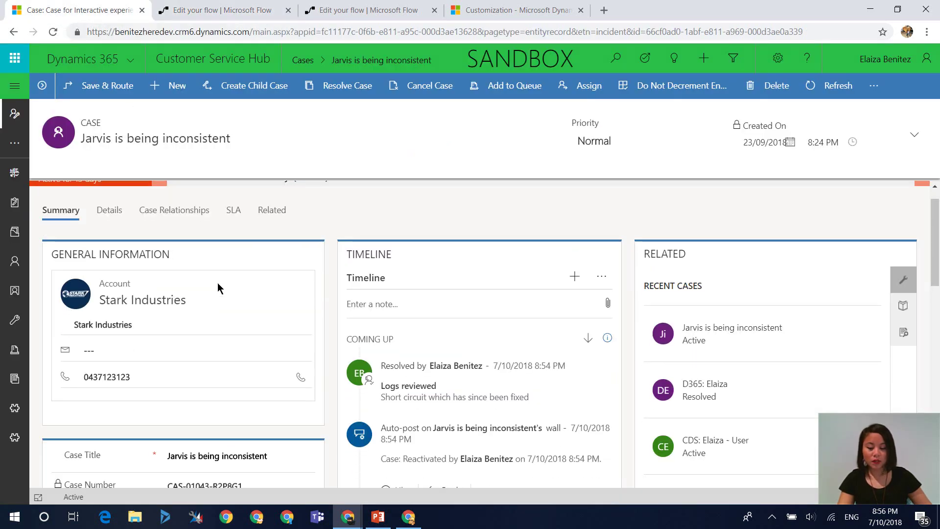
scroll(219, 283, "down", 3)
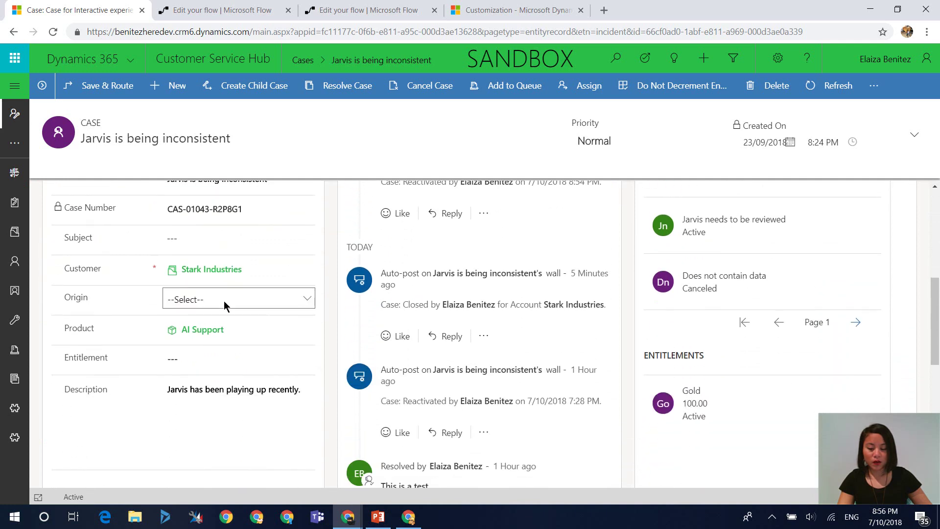
left_click(225, 301)
left_click(196, 358)
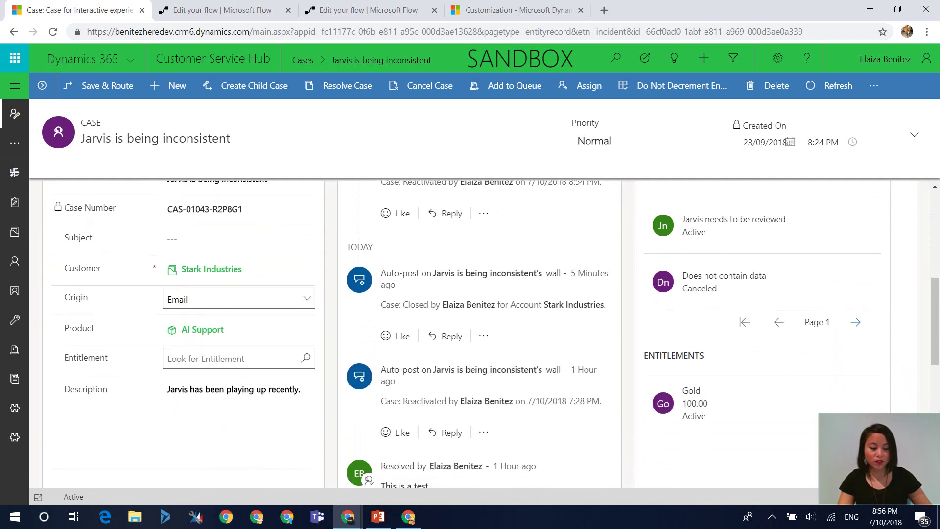
left_click(211, 10)
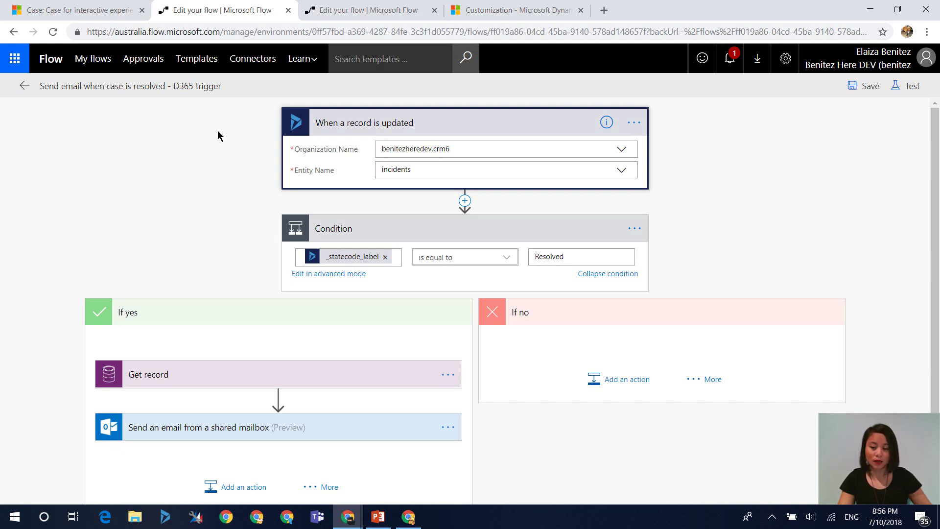
- Review the newest Succeeded run, whose condition evaluated false, then return to the flow details
left_click(24, 86)
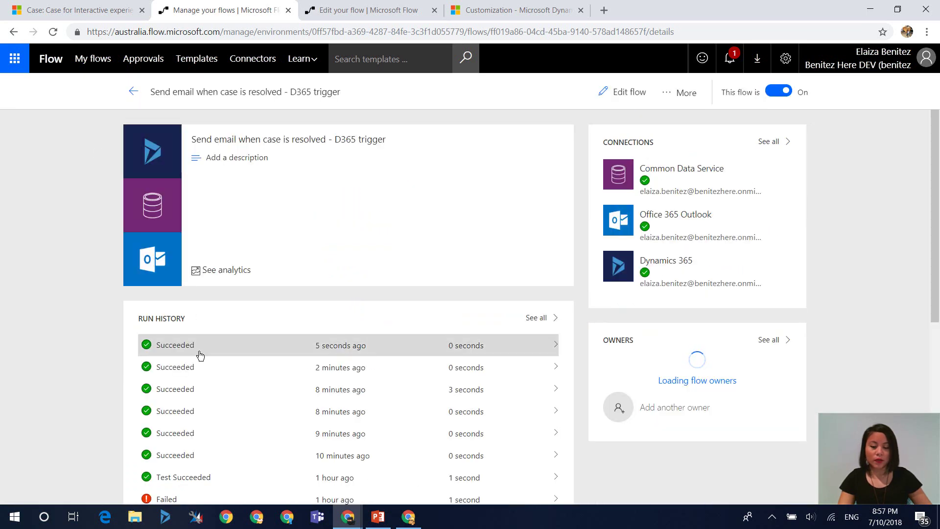
left_click(200, 353)
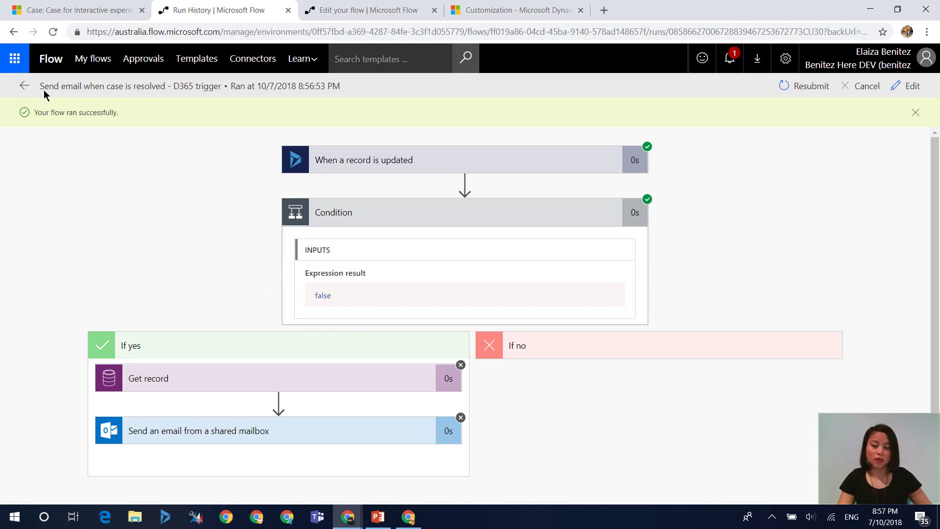
left_click(24, 85)
- Set the case's Entitlement to Gold and save the case with Ctrl+S
left_click(43, 10)
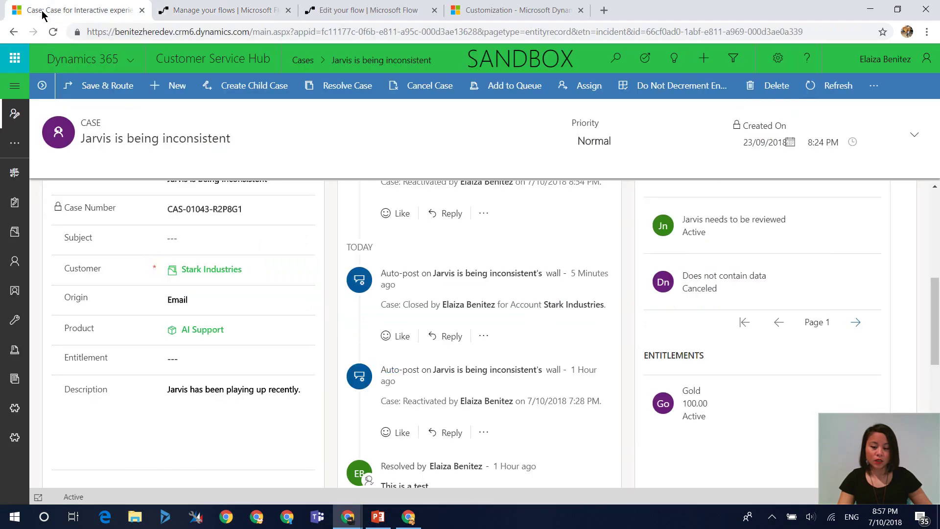
left_click(231, 359)
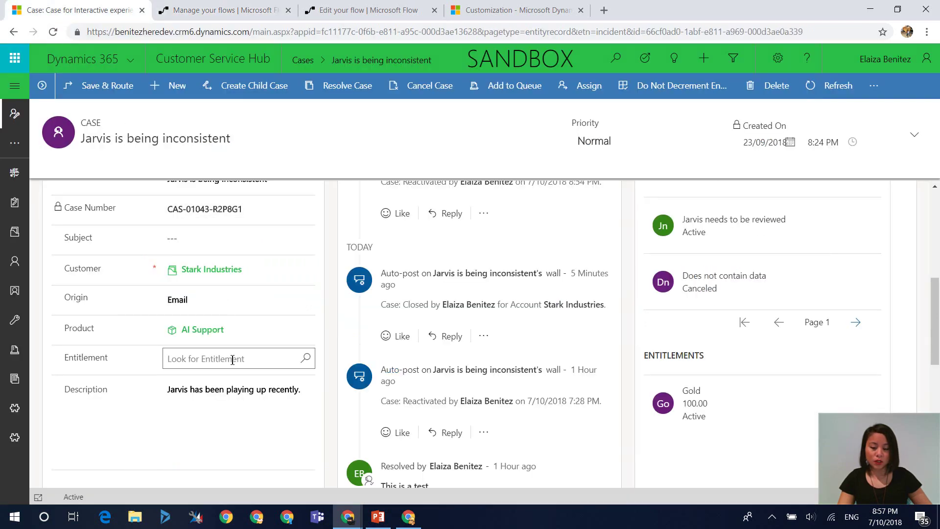
left_click(305, 359)
left_click(262, 392)
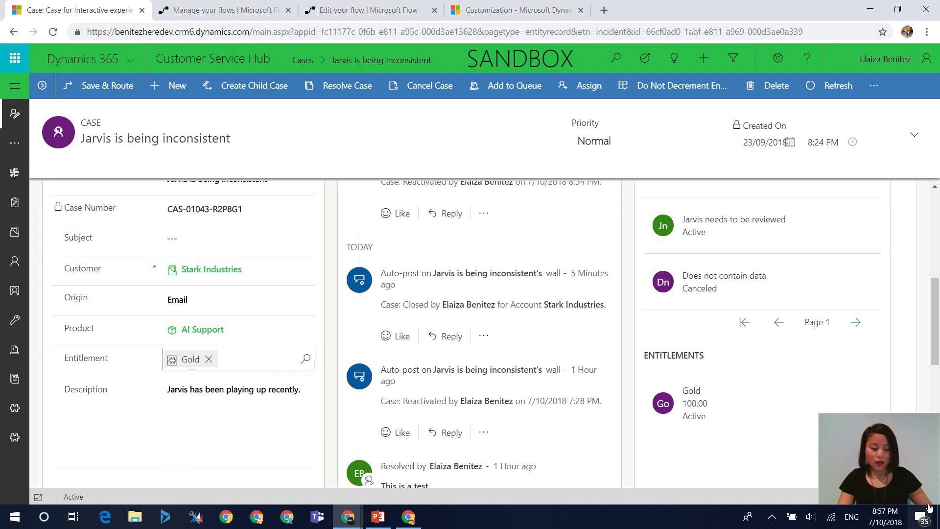
key("ctrl+s")
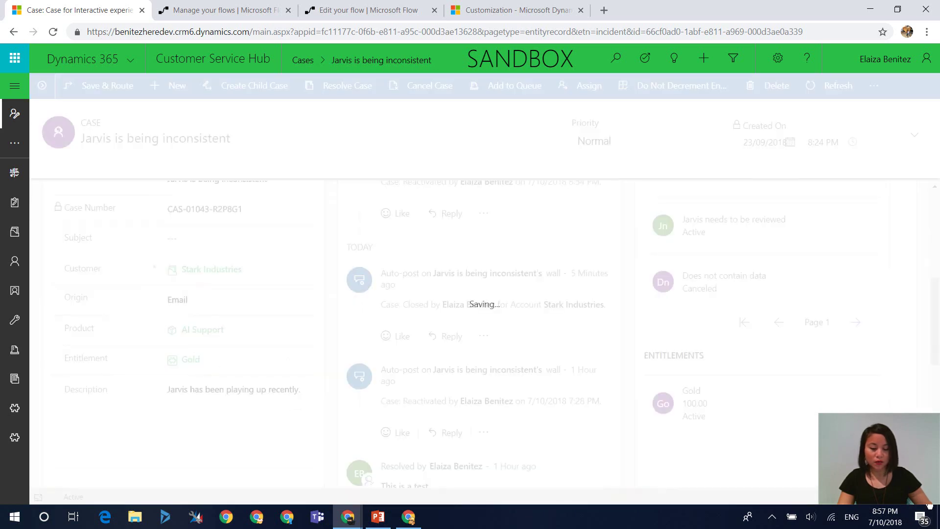
- Reload the flow details and check the newest 8:57:40 PM run, again showing the condition false
left_click(238, 9)
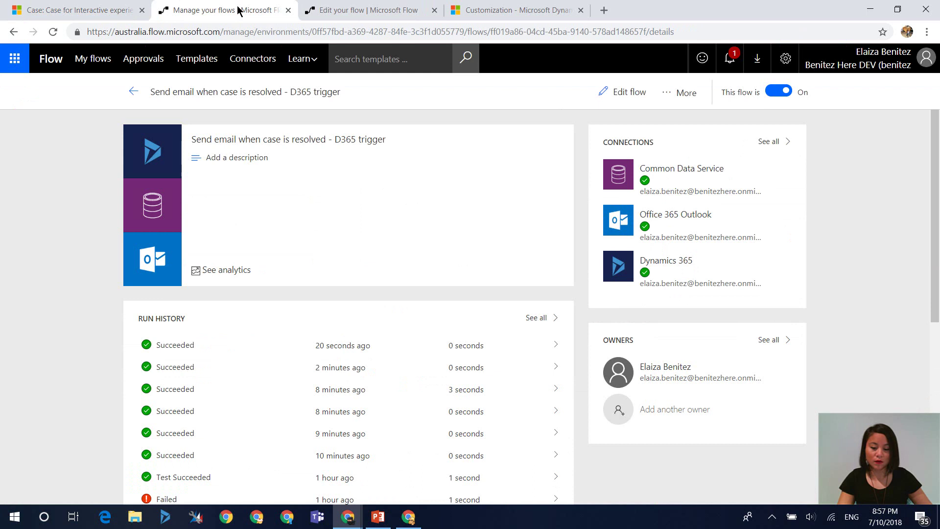
key("F5")
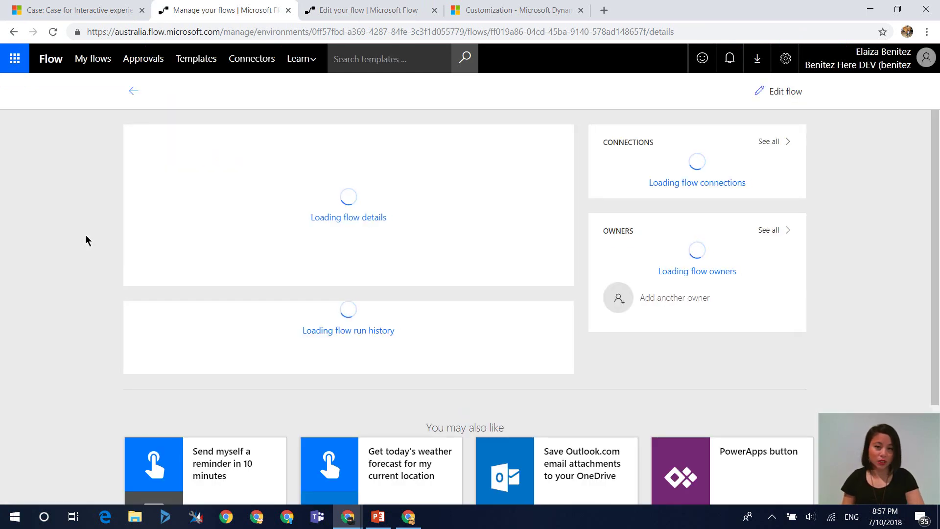
key("F5")
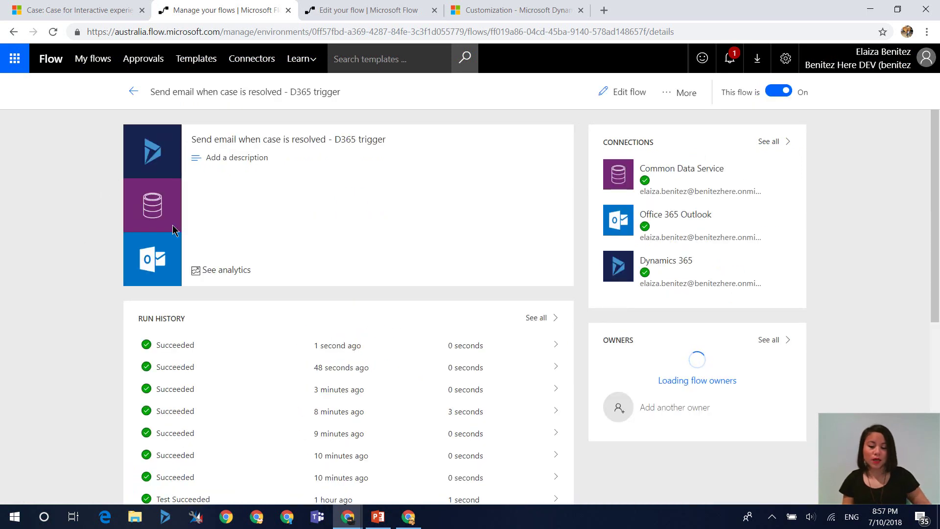
left_click(242, 345)
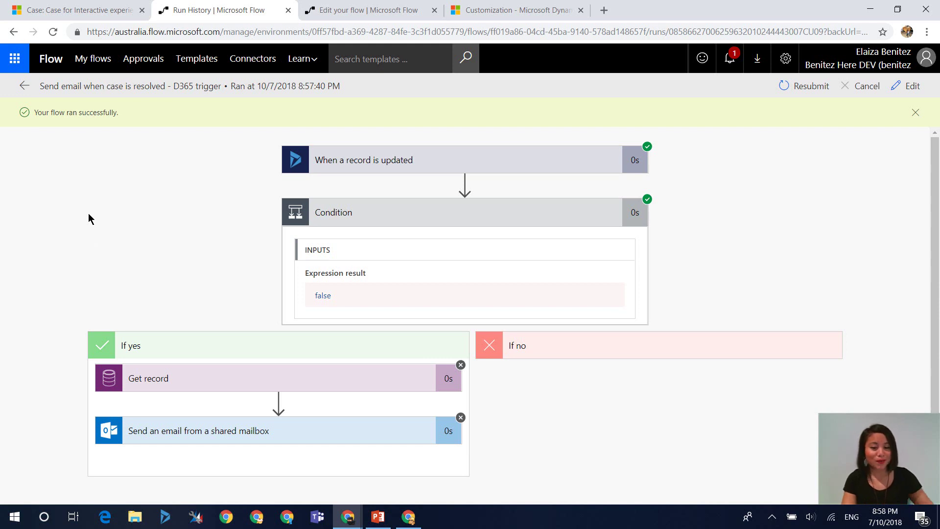
left_click(24, 88)
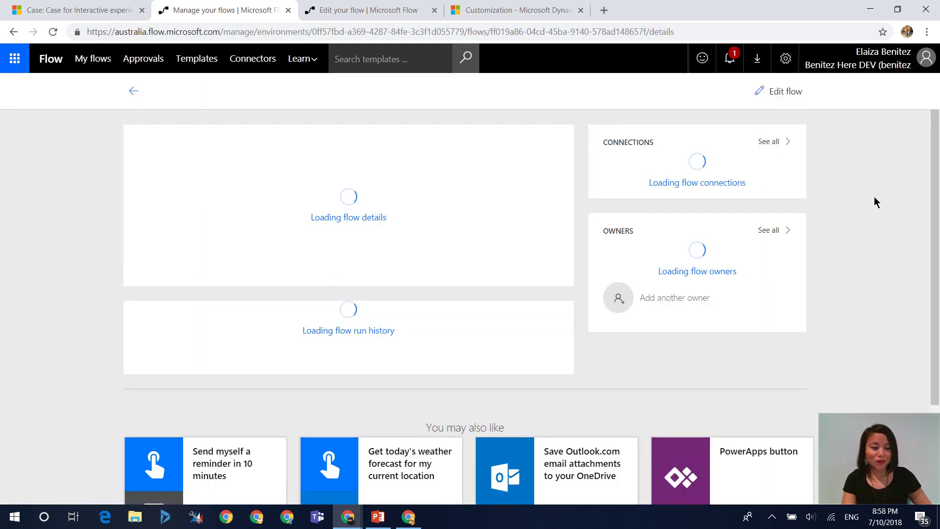
- Switch the D365 trigger flow's 'This flow is' toggle to Off
left_click(775, 92)
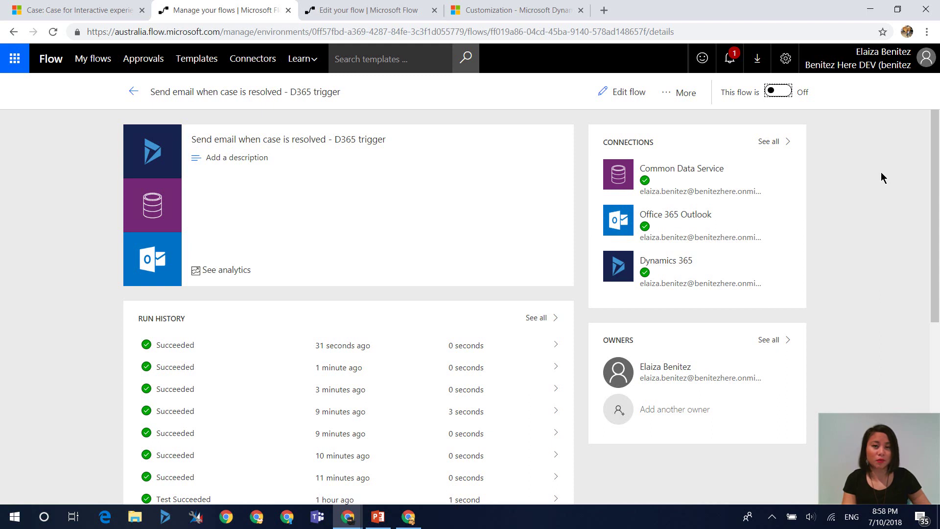
- Open the CDS trigger flow and show its trigger's advanced options, revealing the statecode attribute filter
left_click(368, 11)
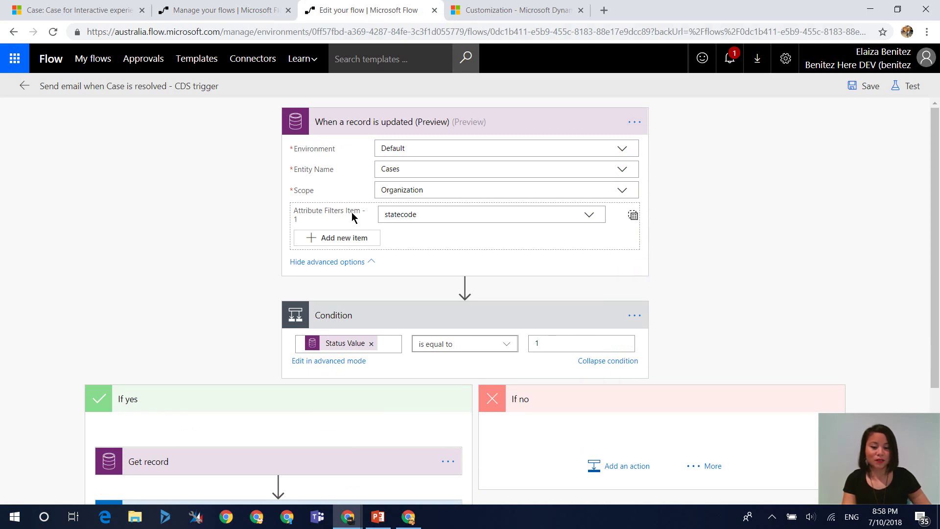
left_click(369, 262)
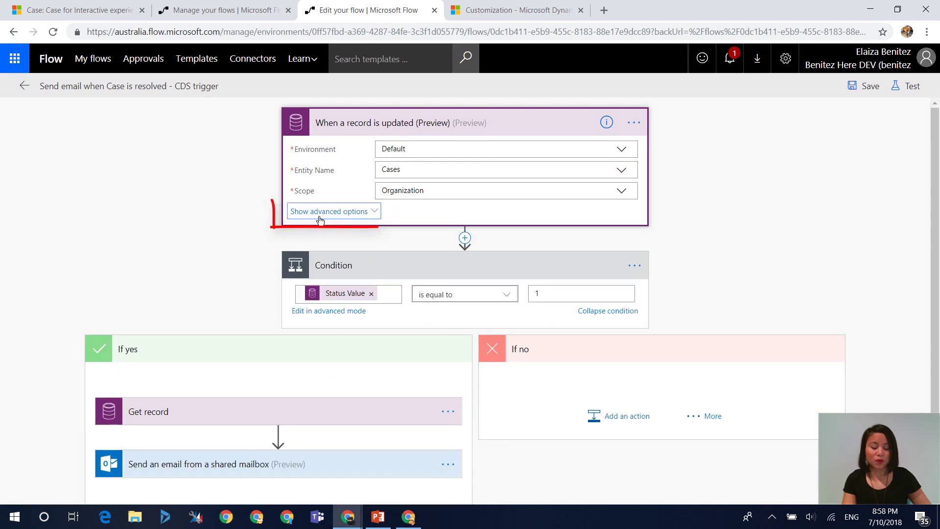
left_click(375, 216)
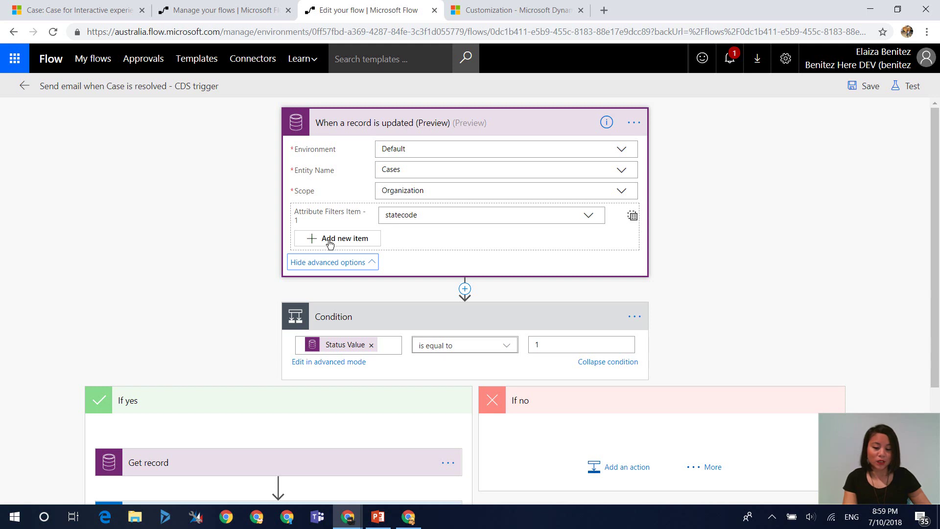
left_click(328, 246)
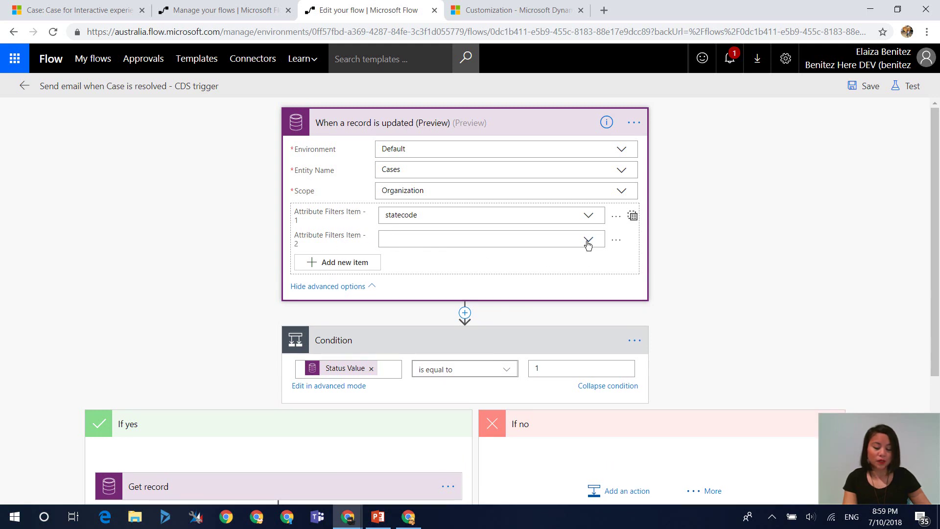
left_click(588, 240)
left_click_drag(596, 269, 596, 392)
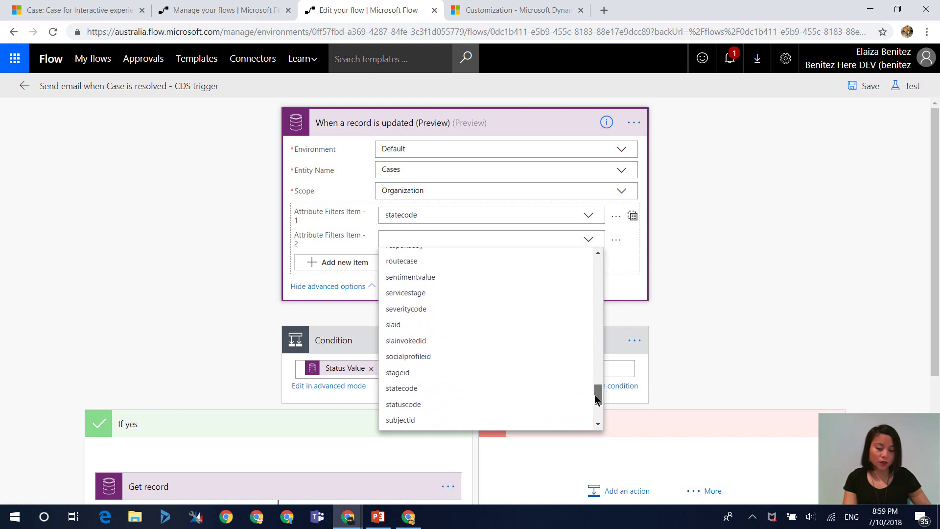
left_click(617, 244)
left_click(617, 243)
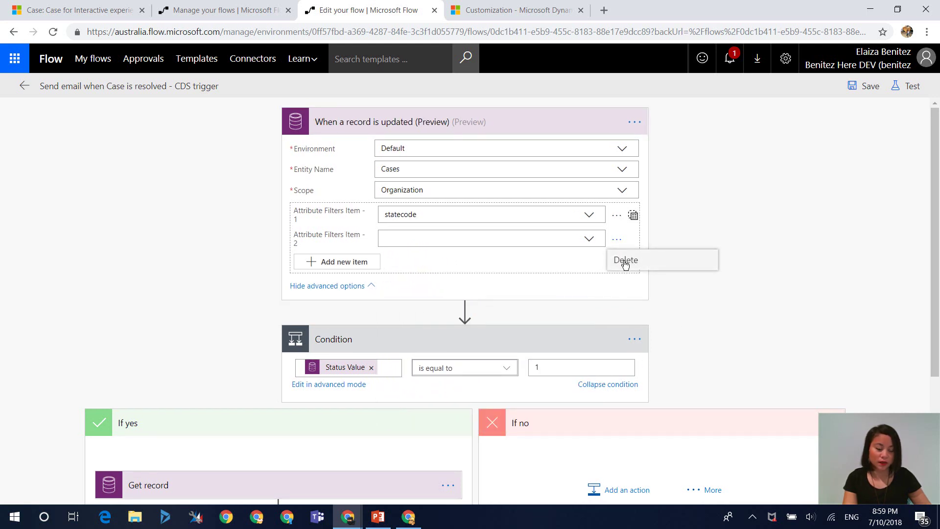
left_click(625, 265)
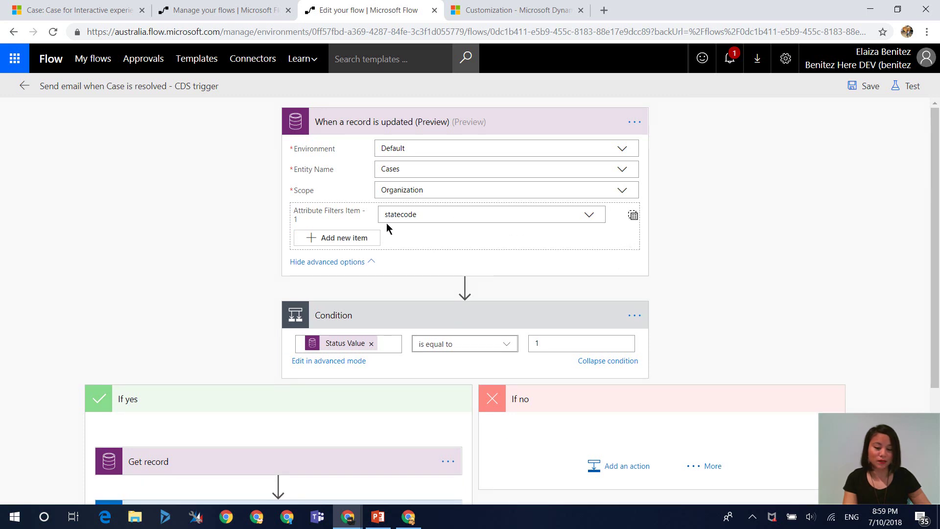
- Save the CDS trigger flow and switch it On from its details page
left_click(846, 93)
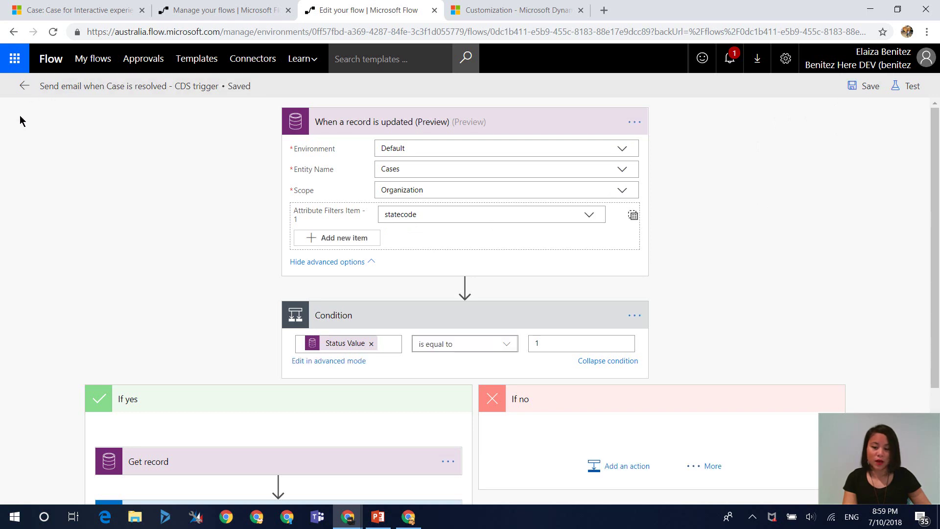
left_click(24, 85)
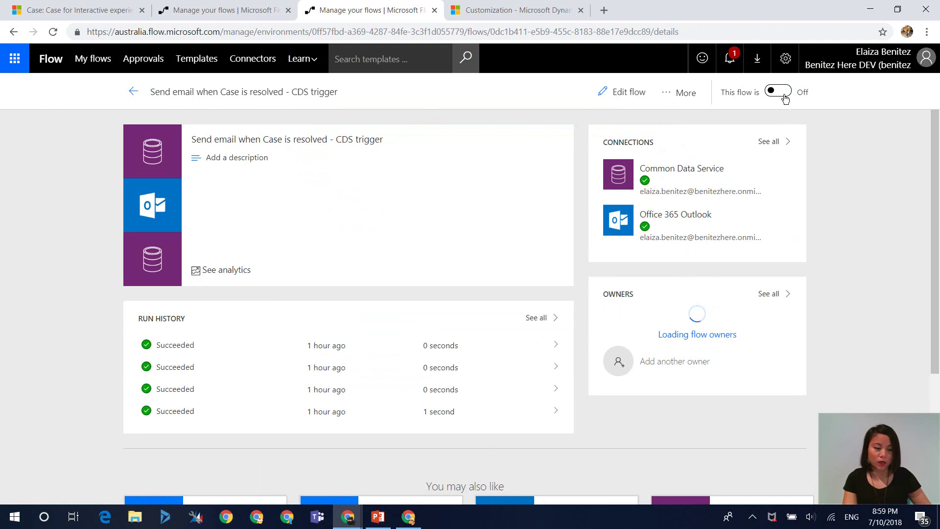
left_click(784, 96)
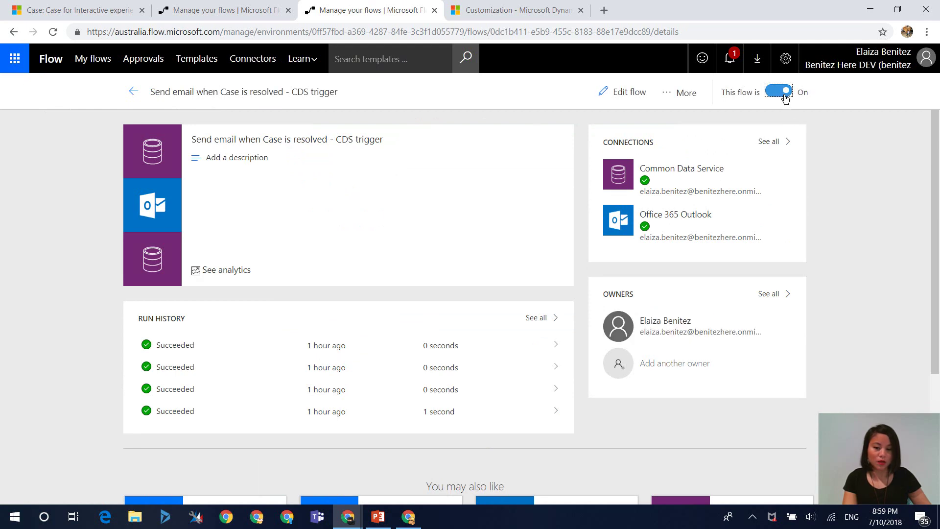
- Reset the case's Origin to --Select--, remove the Gold entitlement, and save the case
left_click(60, 10)
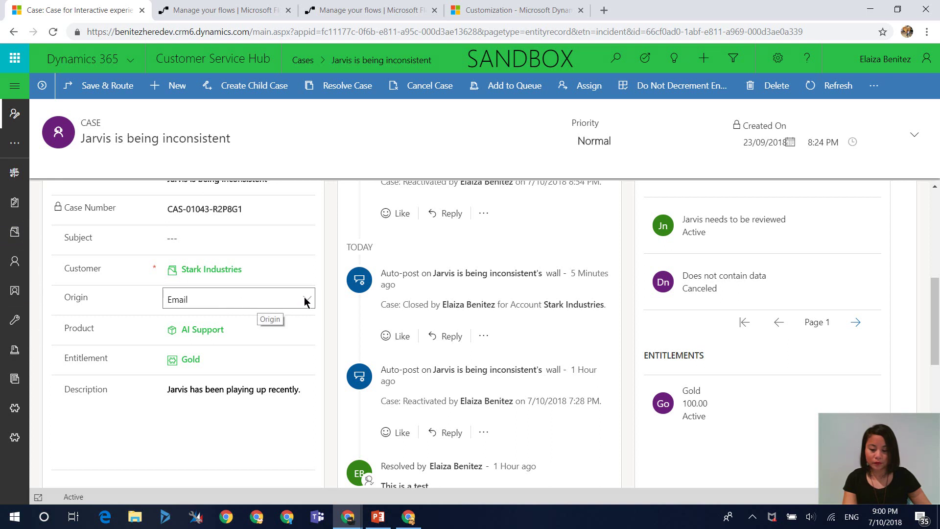
left_click(303, 299)
left_click(254, 316)
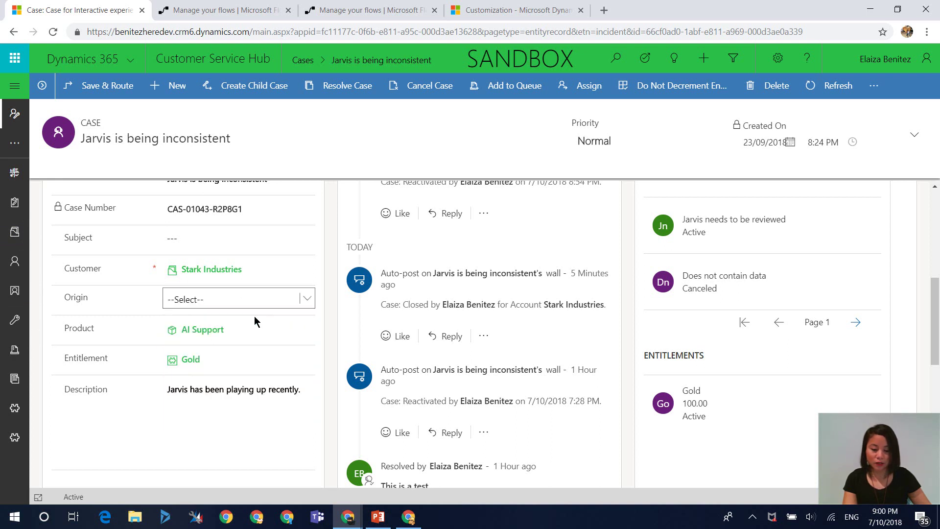
left_click(210, 358)
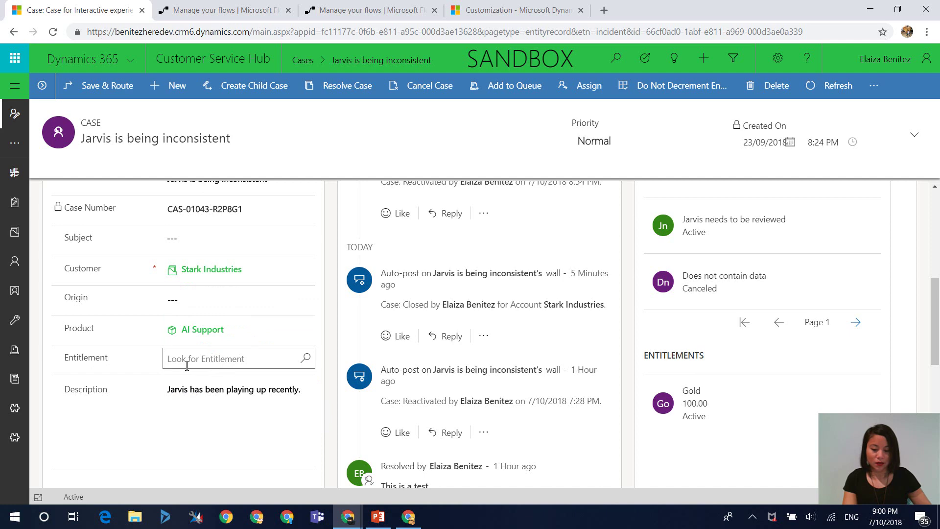
key("ctrl+s")
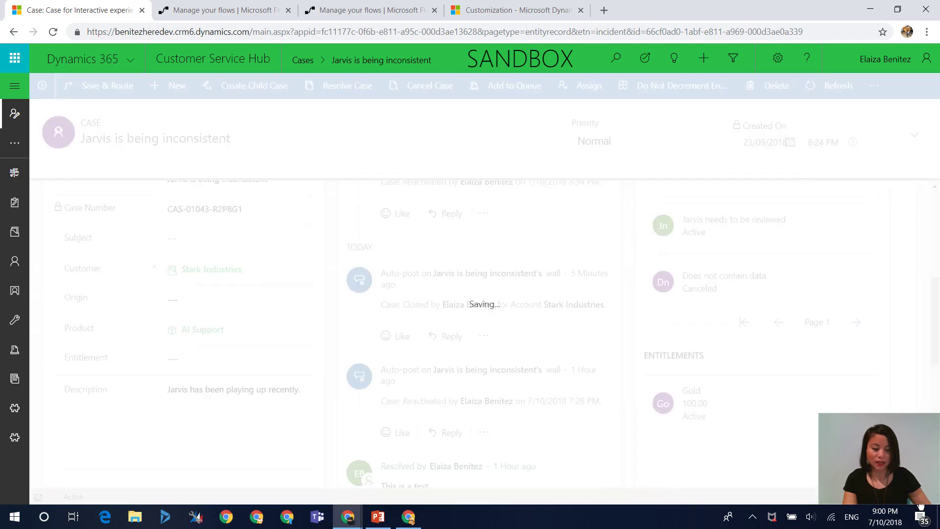
- Go to the CDS trigger flow's details page and reload it four times to look for new runs
left_click(331, 10)
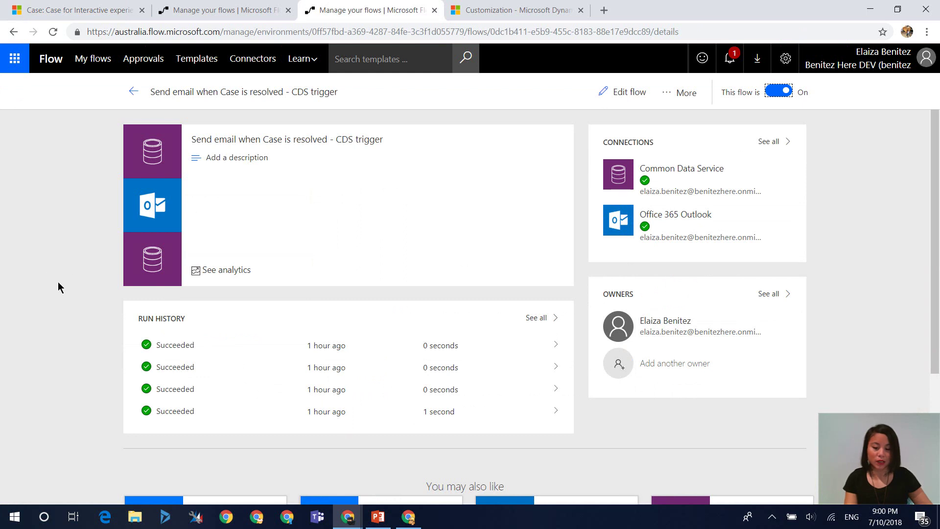
key("F5")
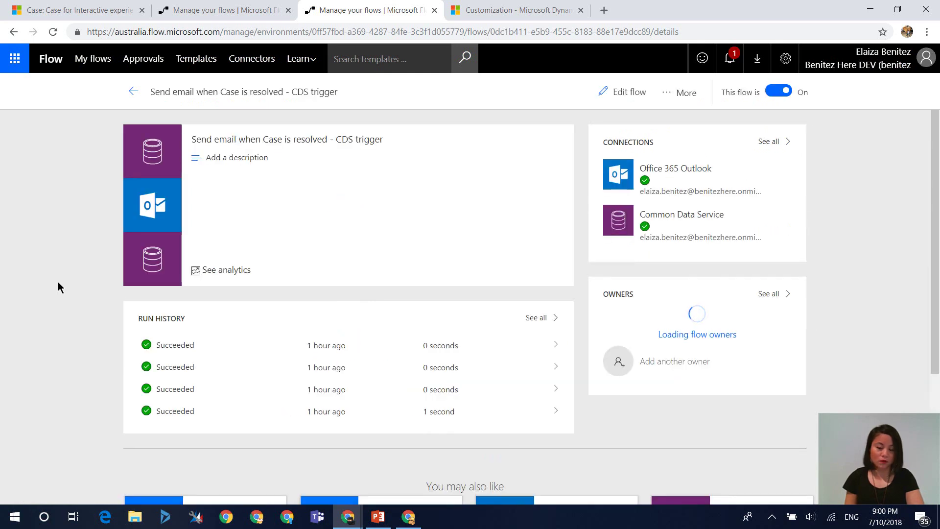
key("F5")
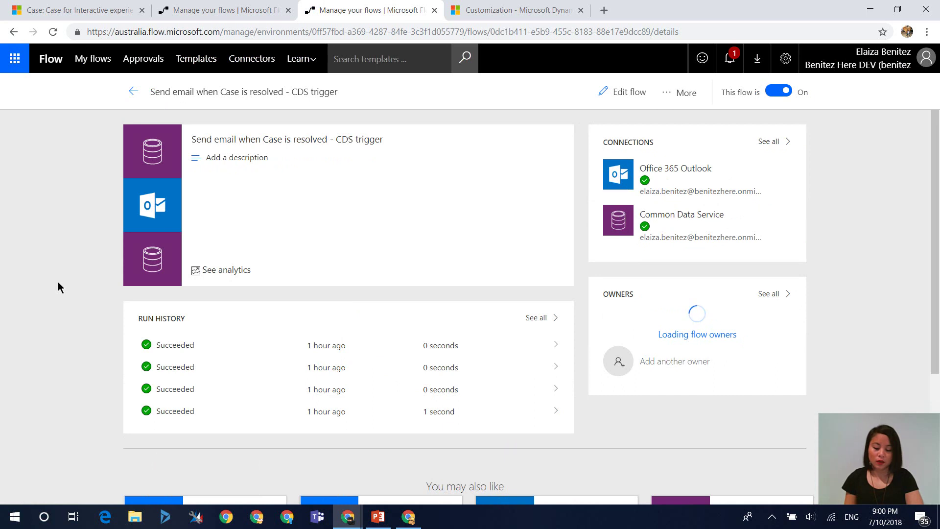
key("F5")
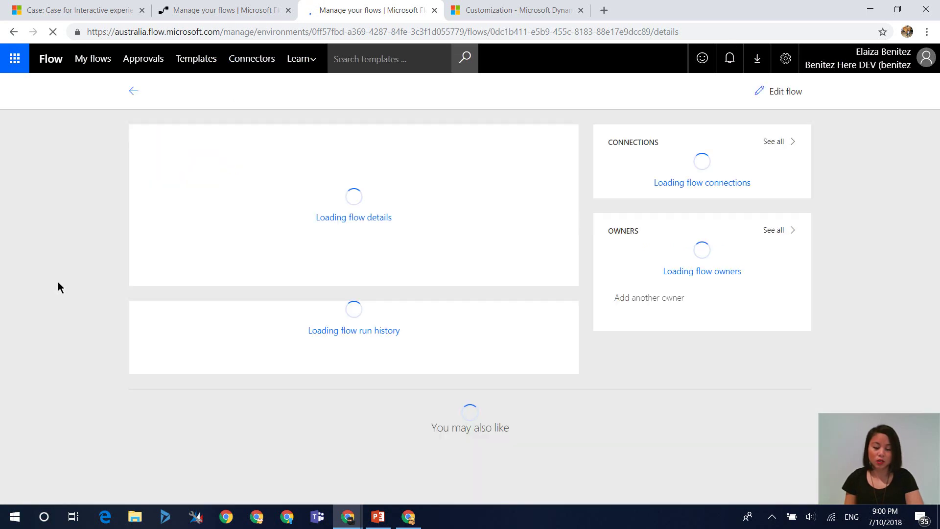
key("F5")
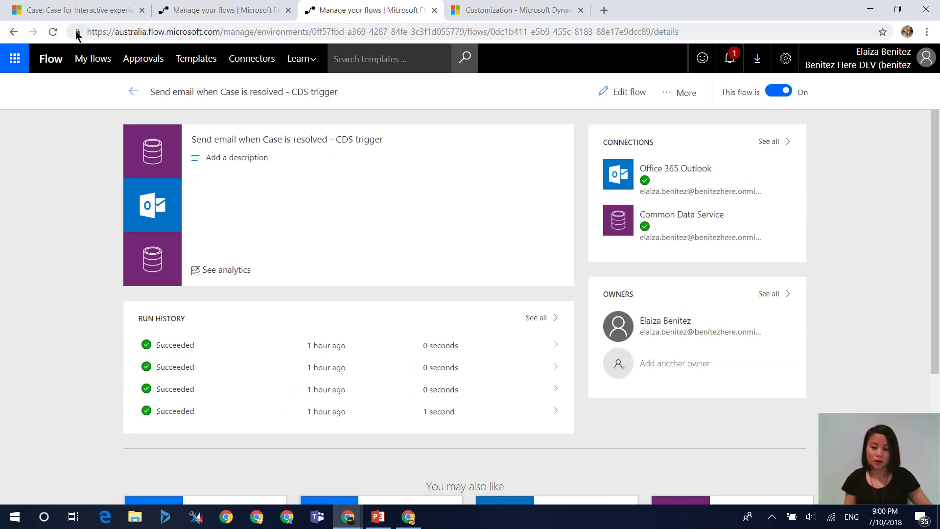
- On the Jarvis case, set Origin to Email and Entitlement to Gold
left_click(74, 10)
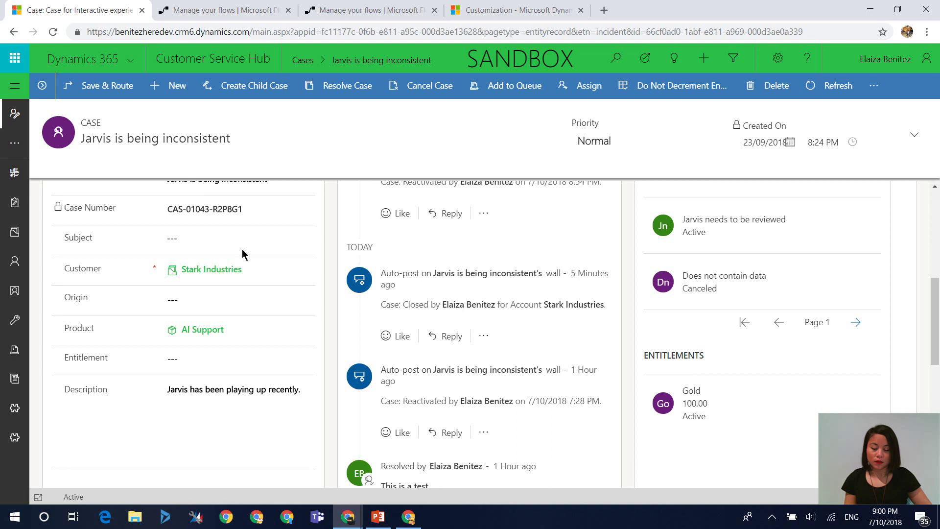
left_click(240, 301)
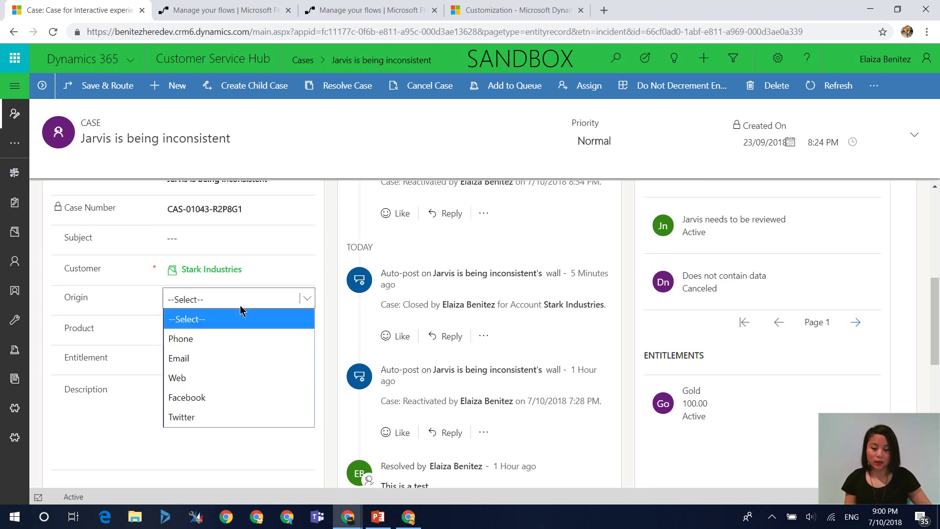
left_click(218, 359)
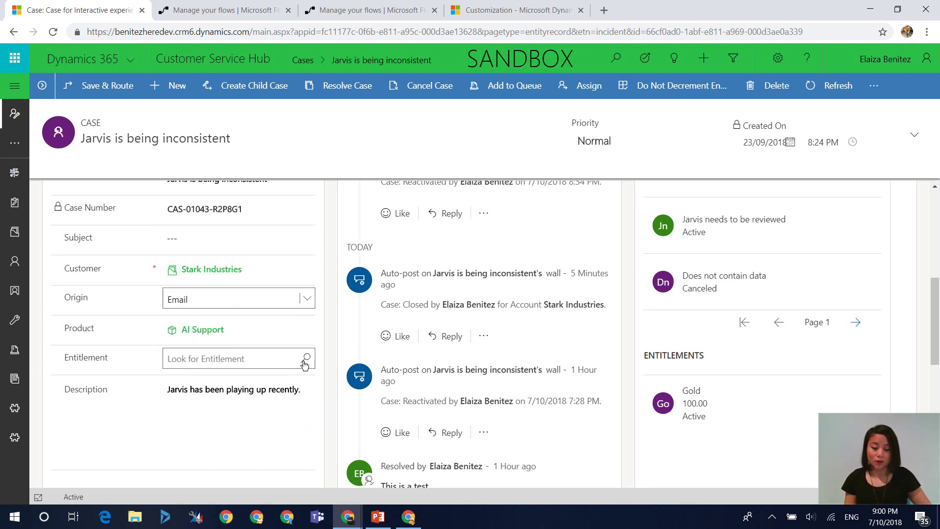
left_click(306, 360)
left_click(283, 380)
- Add 'This is a test' to the case Description and save, dismissing the saving-in-progress error
left_click(304, 397)
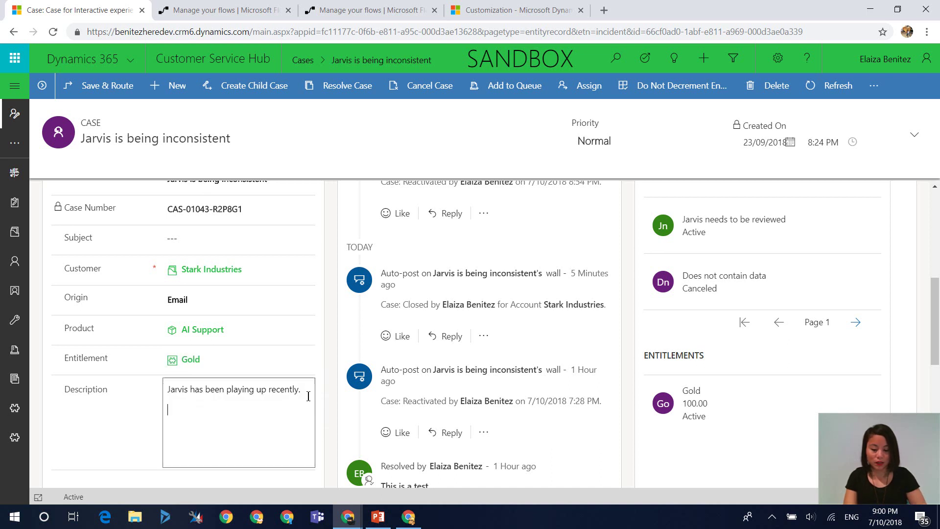
type("This is a test")
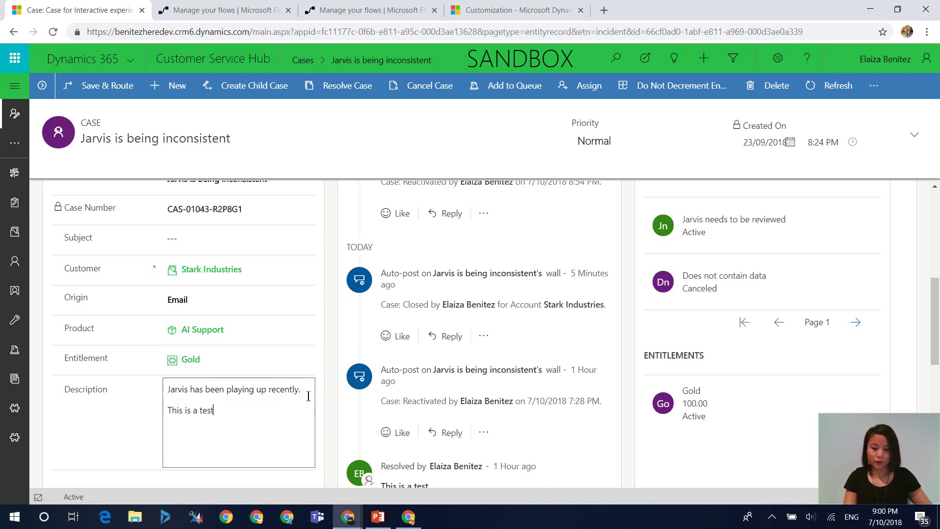
key("ctrl+s")
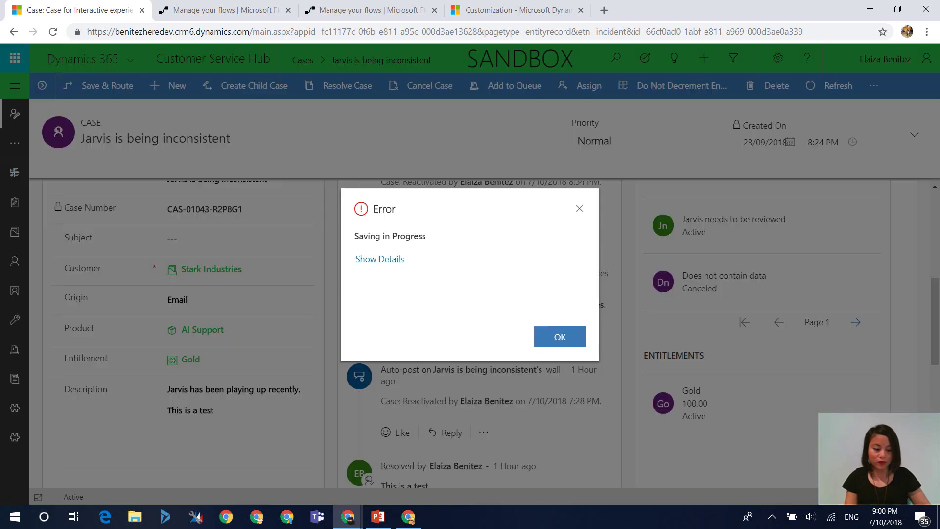
left_click(560, 338)
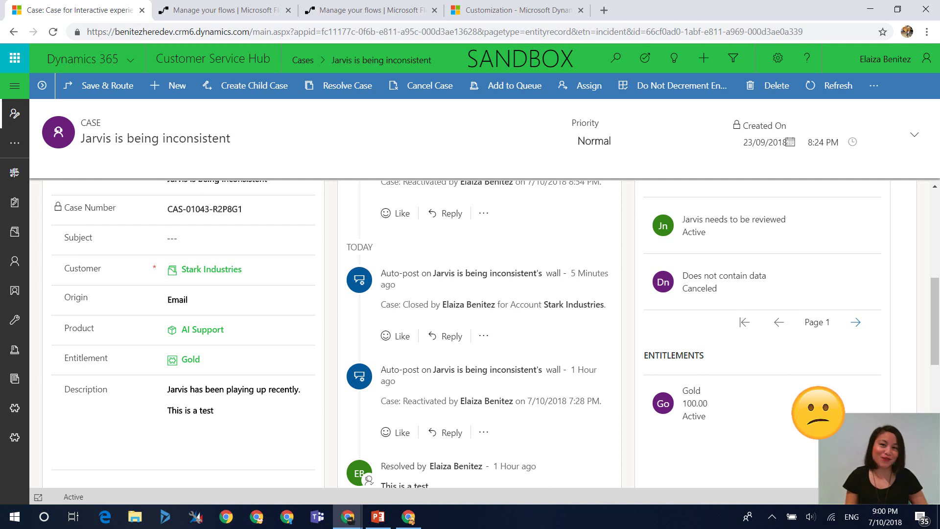
- Reload the CDS trigger flow's details page to check its run history for new runs
left_click(377, 9)
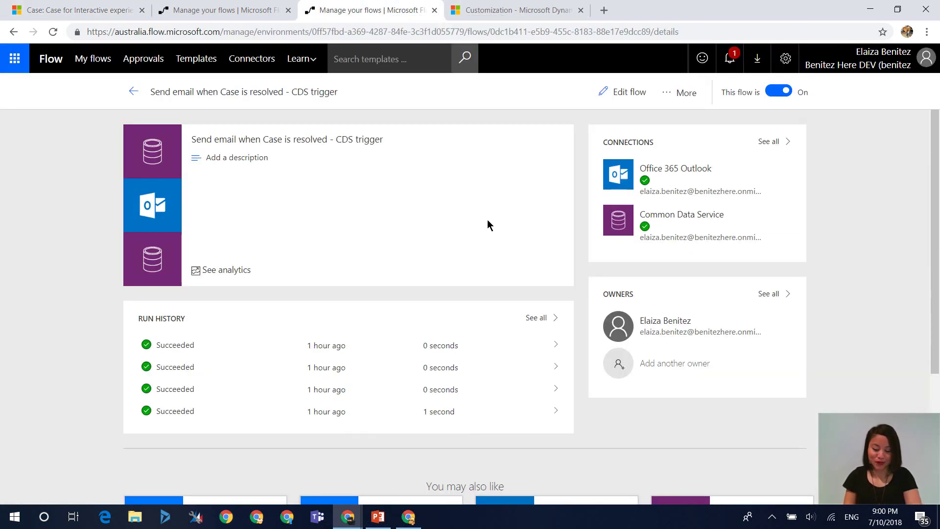
key("F5")
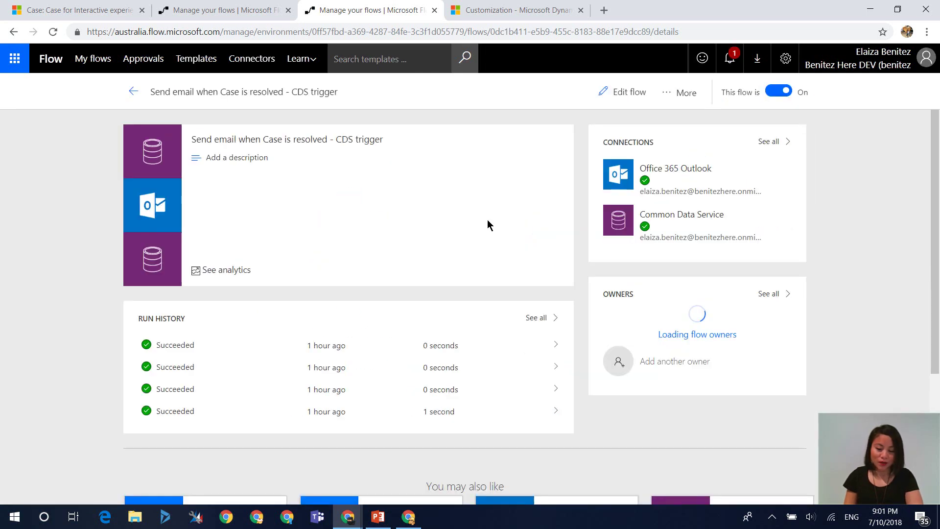
key("F5")
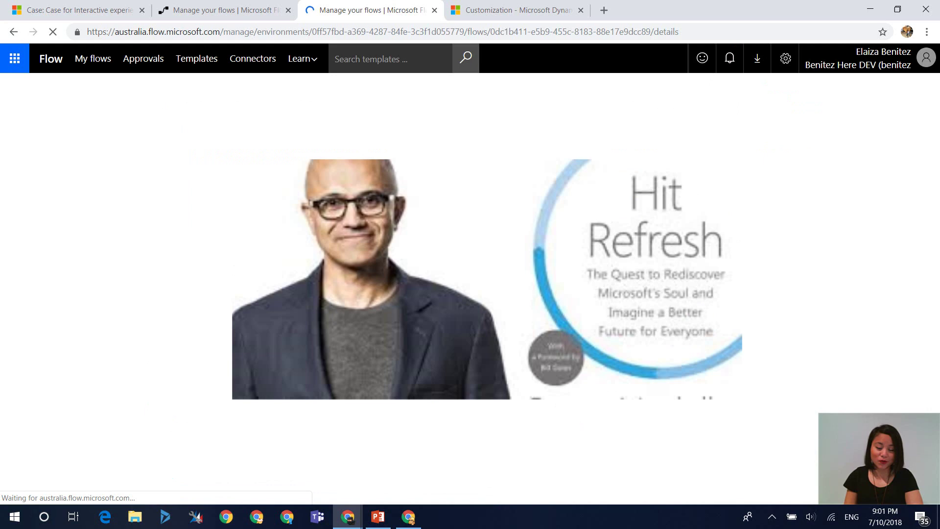
key("F5")
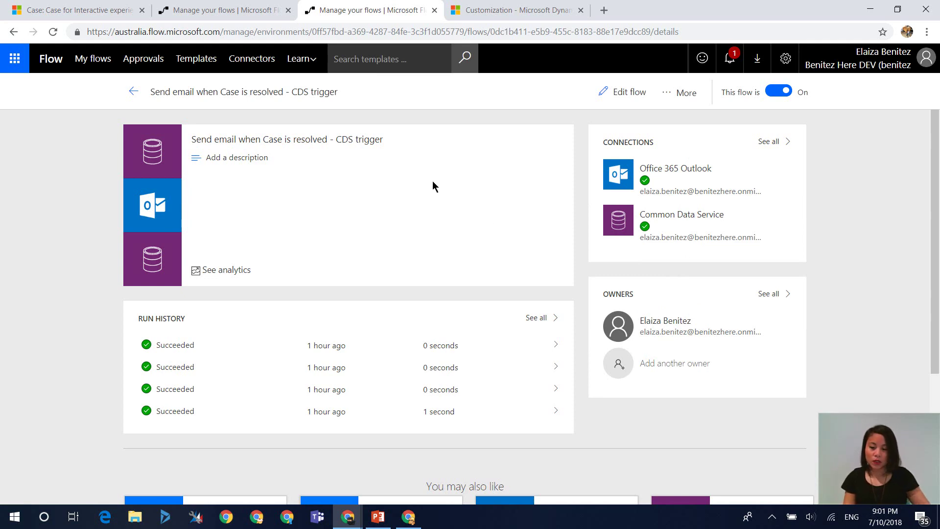
- Start resolving the Jarvis case with resolution 'Reviewed error logs and found cause' and remarks 'Short circuit in knee hinge, now fixed'
left_click(72, 7)
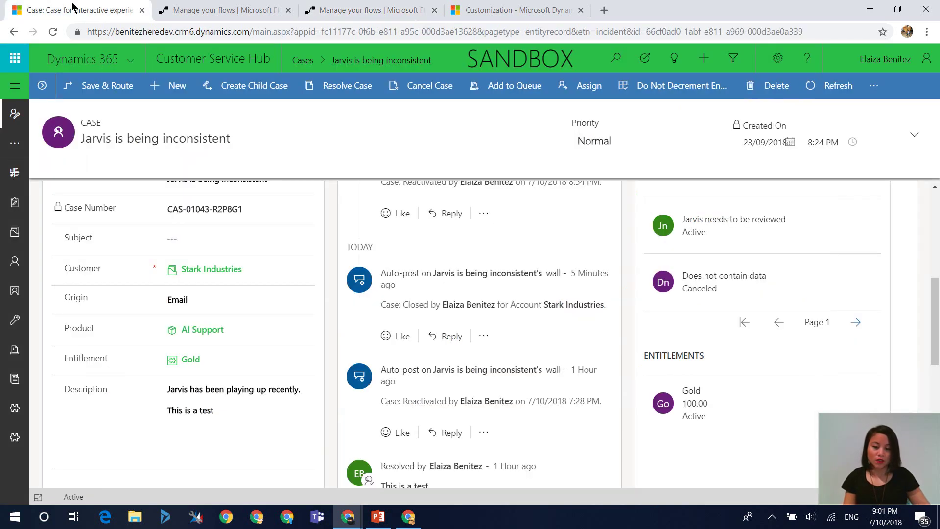
left_click(342, 94)
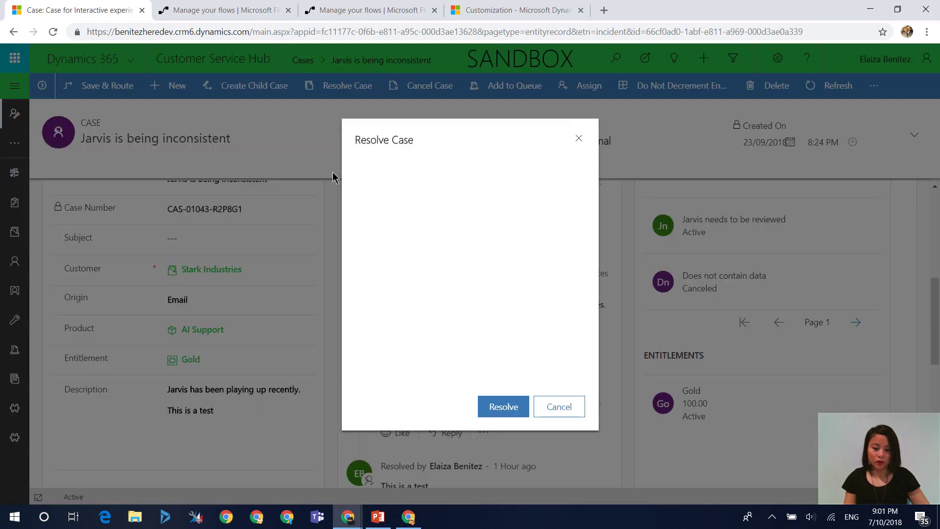
left_click(488, 199)
type("Reviewed error logs and found cause")
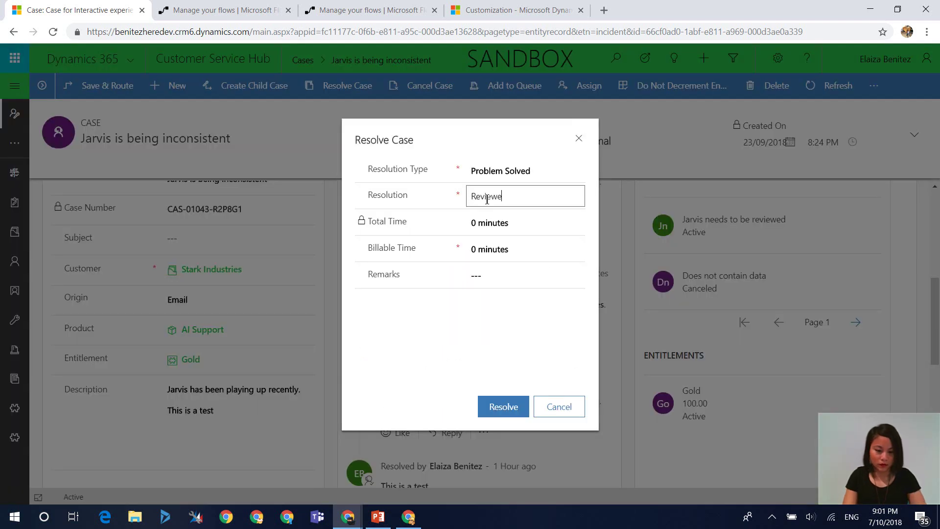
left_click(519, 272)
type("Short circuit in")
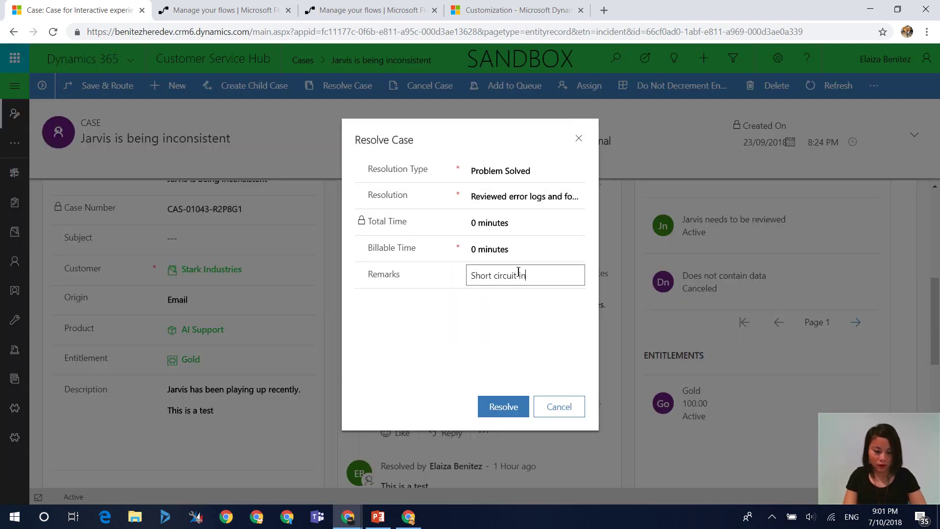
type(" knee hinge, now fixed")
- Set billable time to 4 hours and resolve the case
left_click(575, 250)
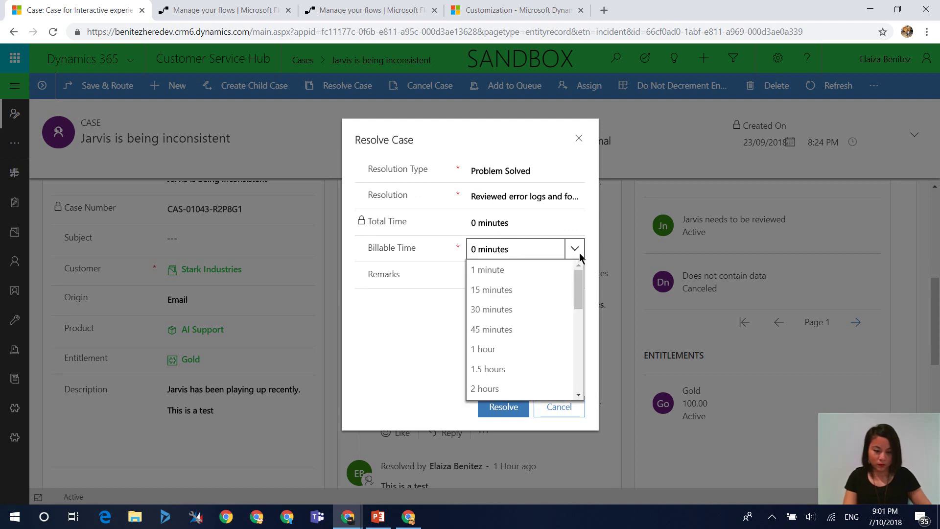
left_click(519, 352)
left_click(514, 405)
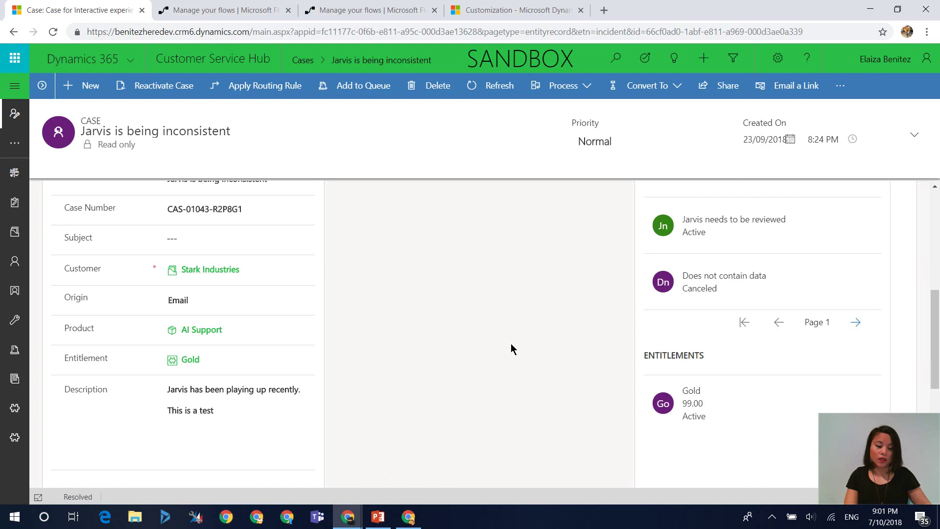
- Refresh the flow details until the new succeeded run from seconds ago appears
left_click(344, 13)
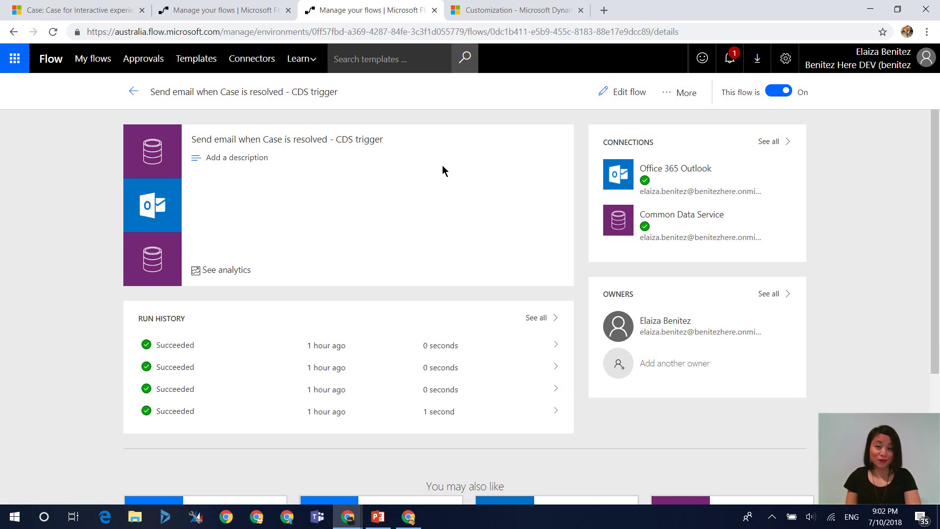
key("F5")
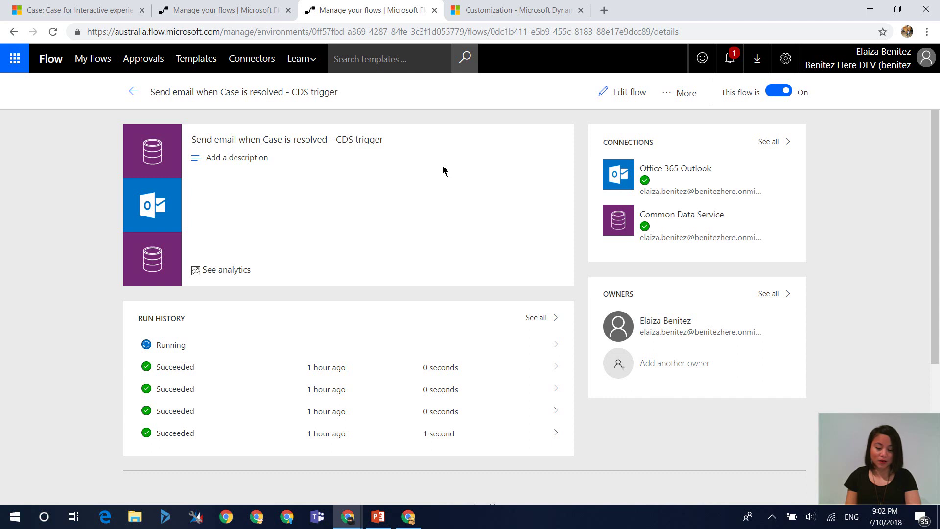
key("F5")
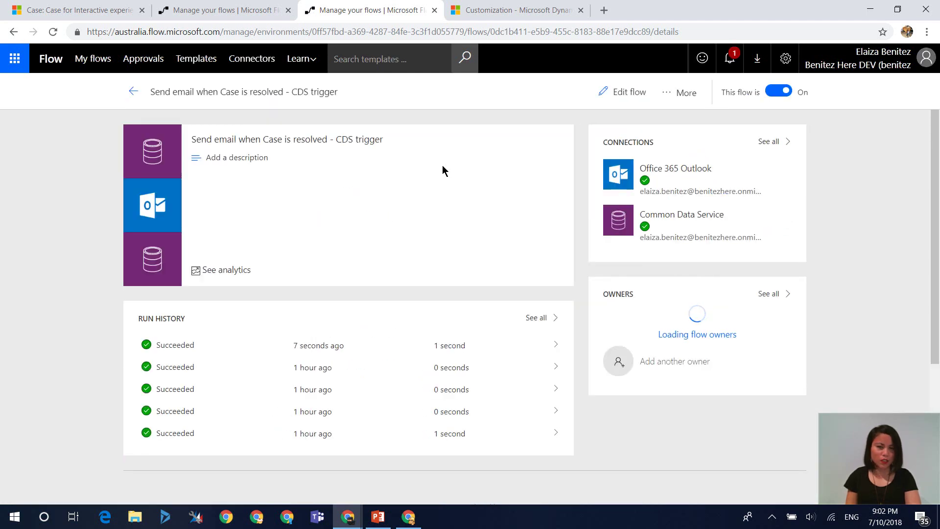
- Open the newest successful run from the run history
left_click(365, 353)
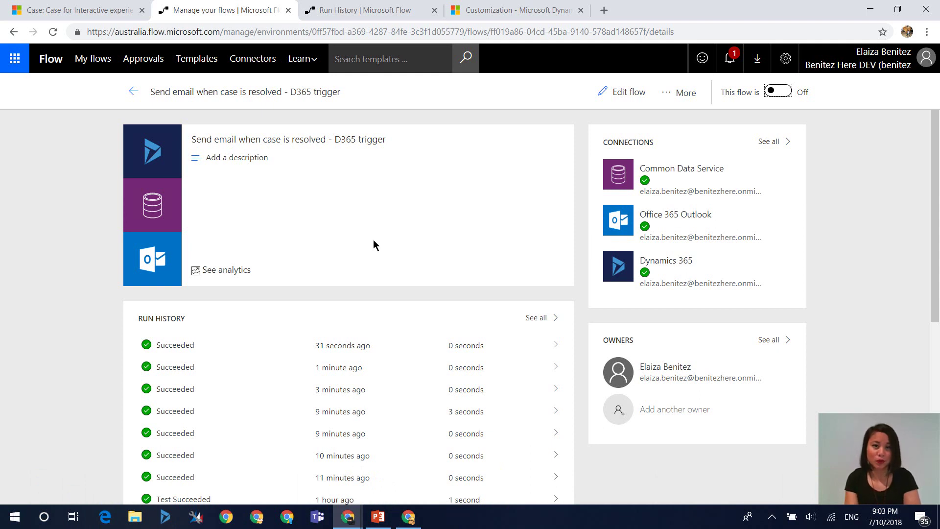
- Review the latest run's details, where the condition was true and the email sent, then edit the flow
left_click(362, 15)
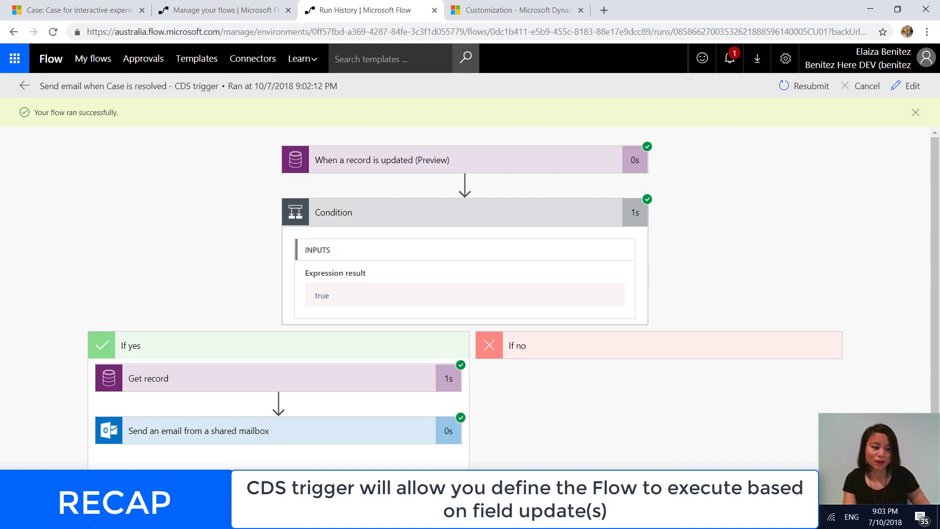
left_click(908, 86)
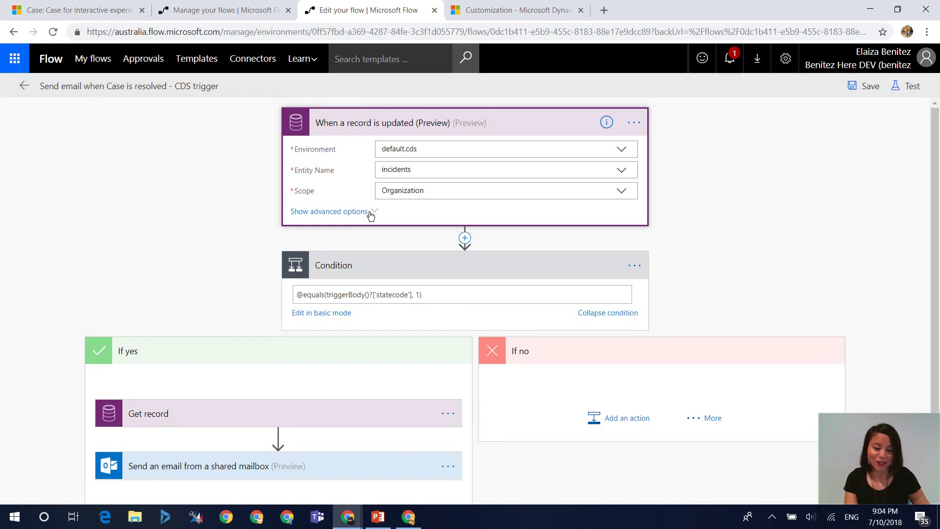
- Show advanced options on the 'When a record is updated' trigger to reveal the statecode filter
left_click(371, 215)
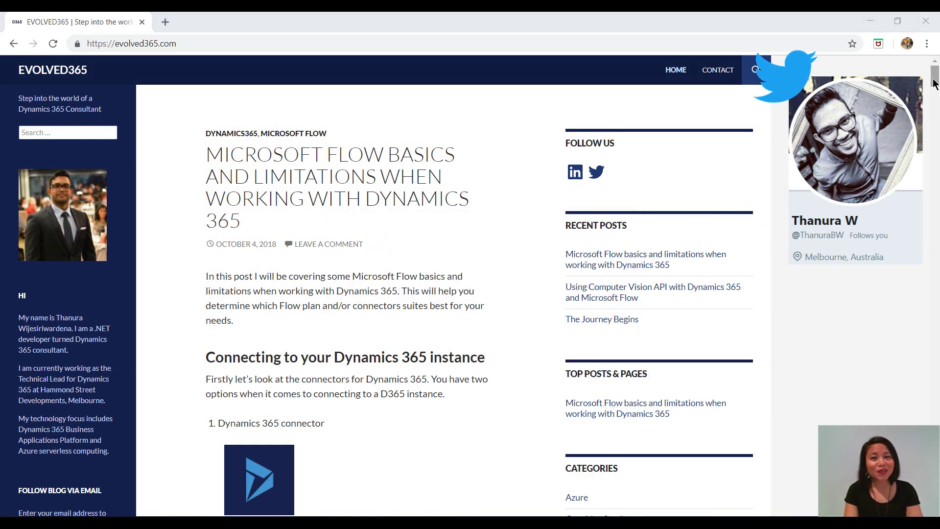
- Scroll the EVOLVED365 blog post down to the connector comparison table and Triggers section
left_click_drag(934, 81, 936, 150)
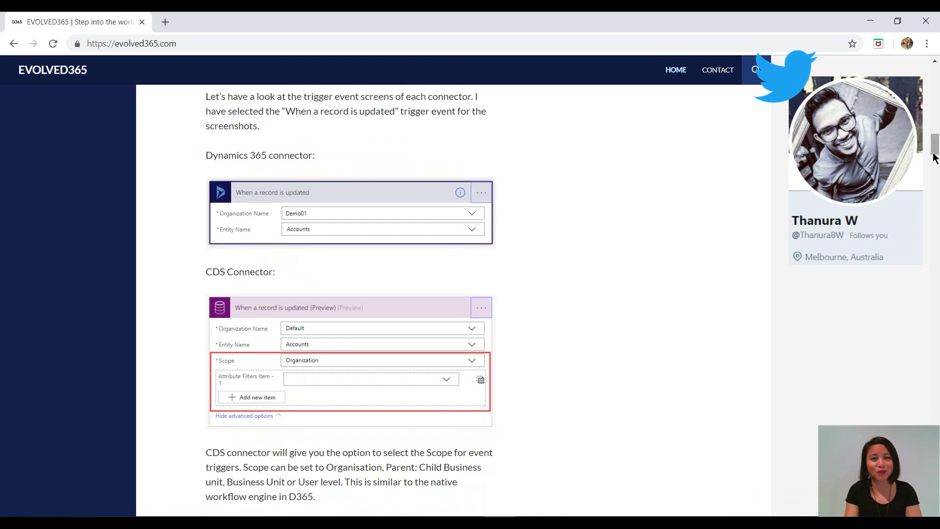